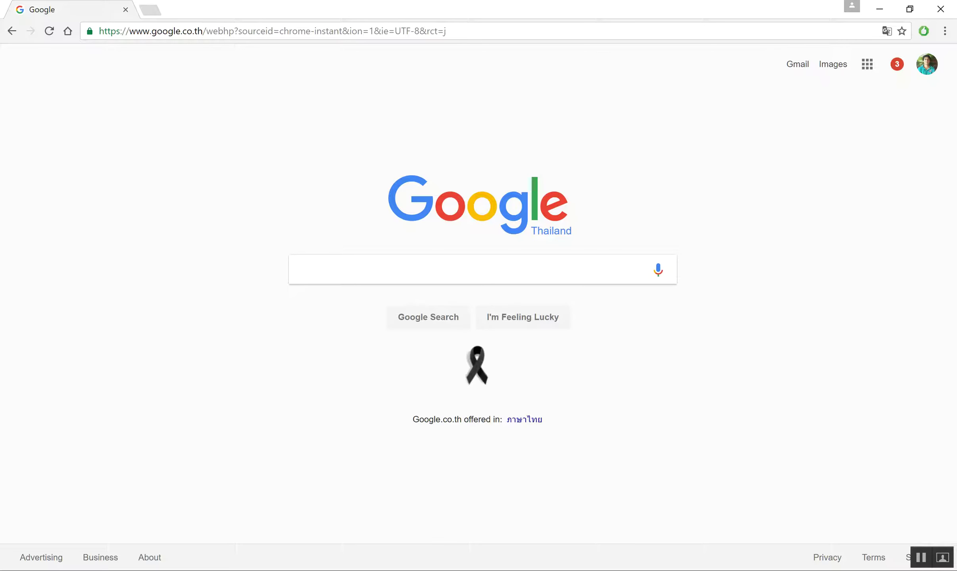
Step: Run a Google search for 'FLUX GOOGLE'
left_click(424, 265)
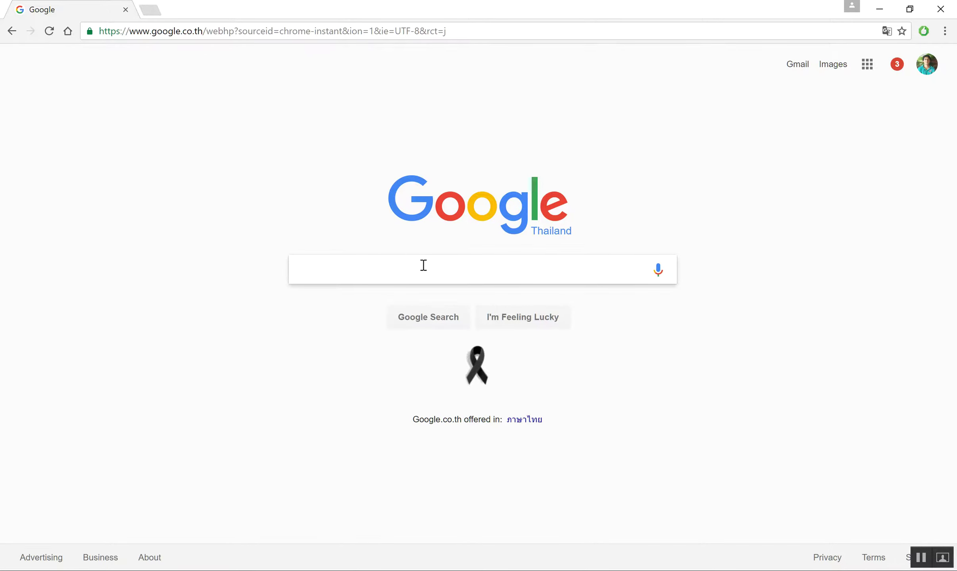
type("FL")
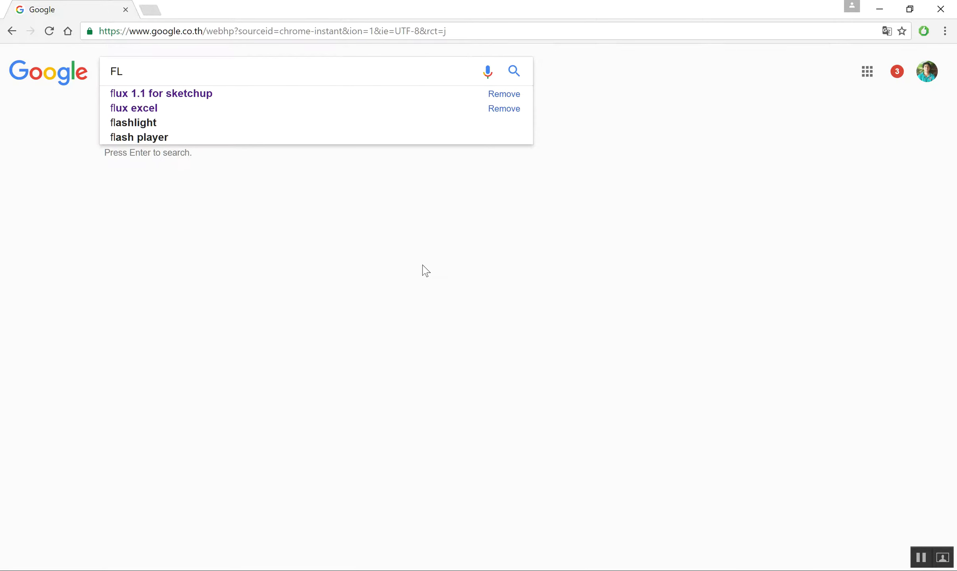
type("U")
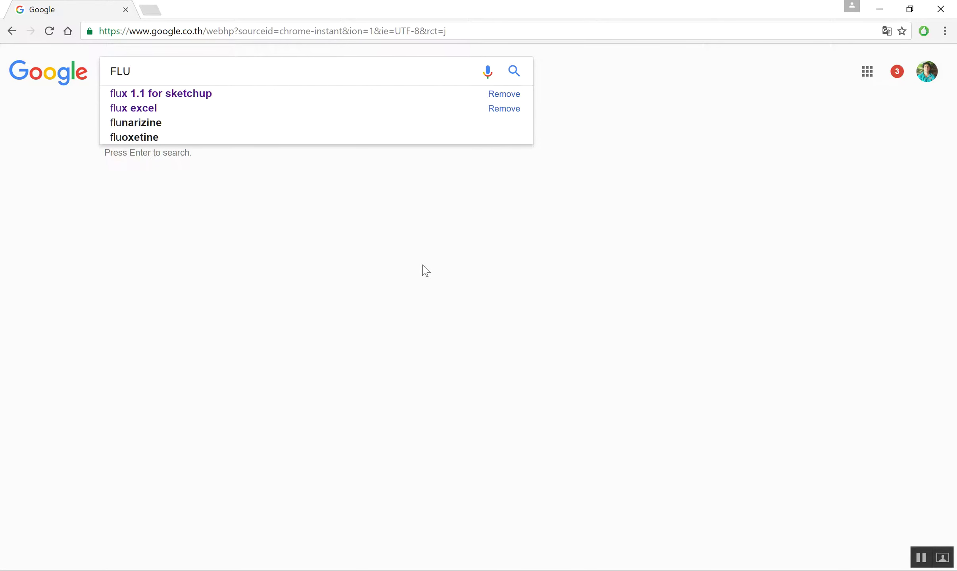
type("X GOOGL")
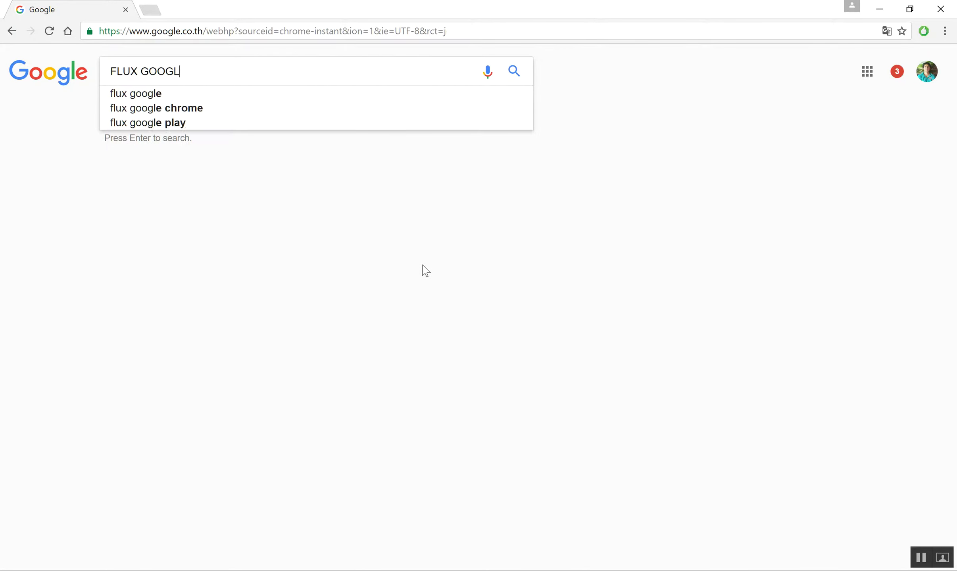
type("E")
key("Return")
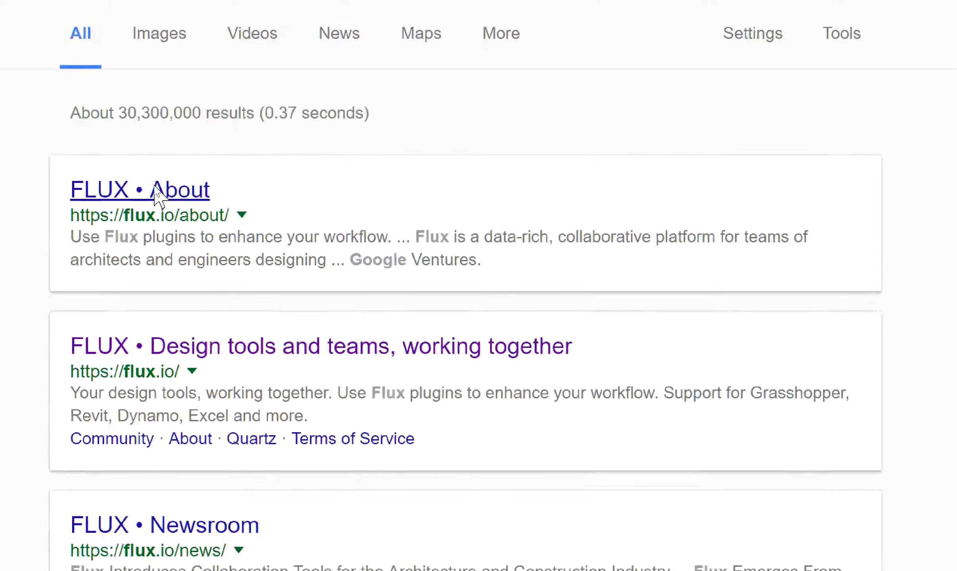
Step: Open the 'FLUX • About' result and scroll through its Our Story and team sections
left_click(158, 189)
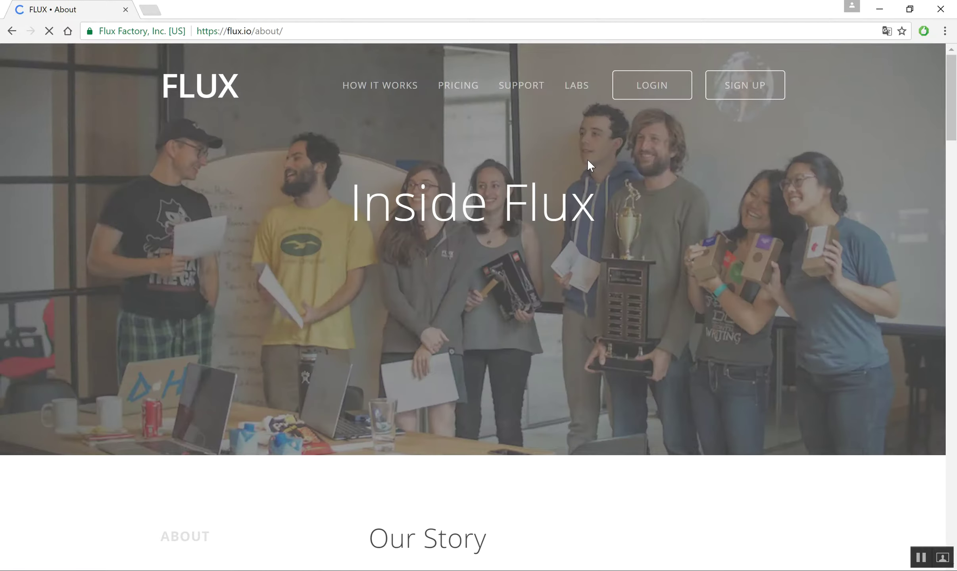
scroll(449, 431, "down", 3)
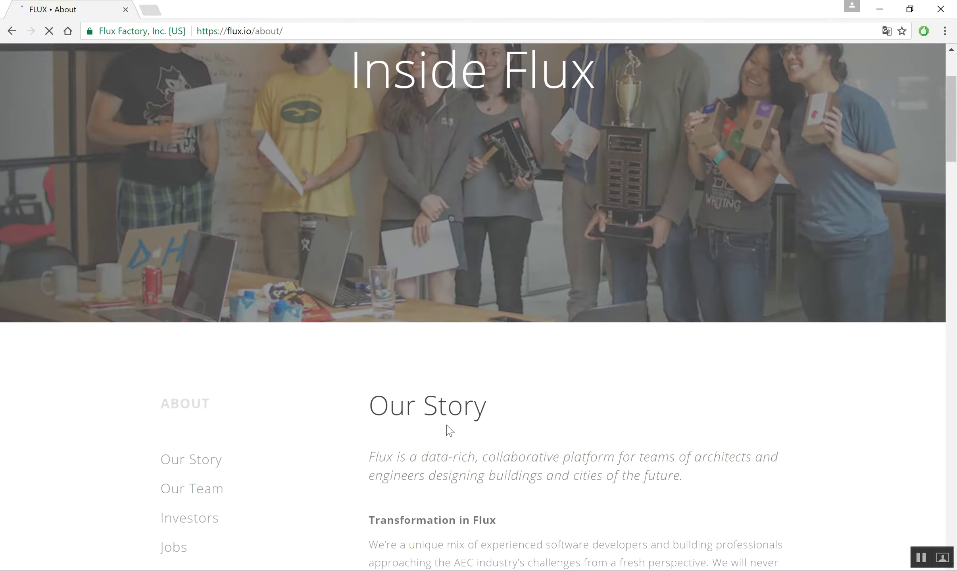
scroll(447, 426, "down", 10)
scroll(447, 426, "down", 8)
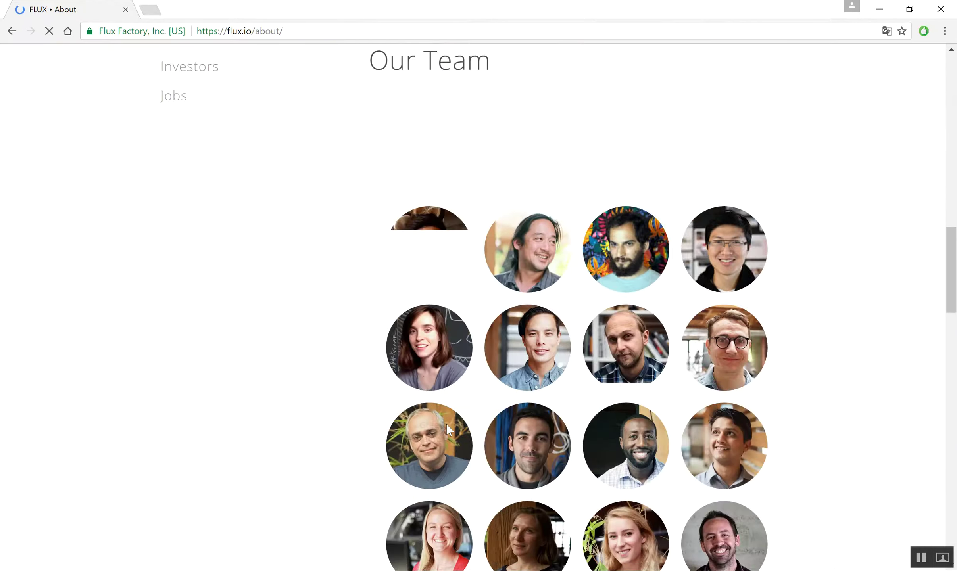
scroll(447, 426, "down", 10)
scroll(448, 430, "up", 12)
scroll(448, 431, "up", 10)
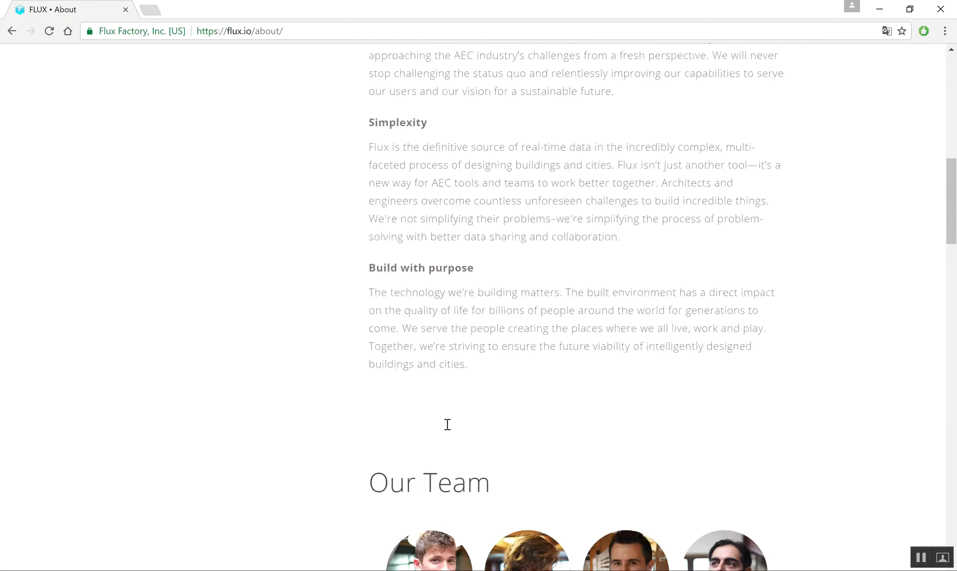
scroll(448, 431, "up", 9)
scroll(451, 428, "up", 6)
scroll(452, 425, "down", 6)
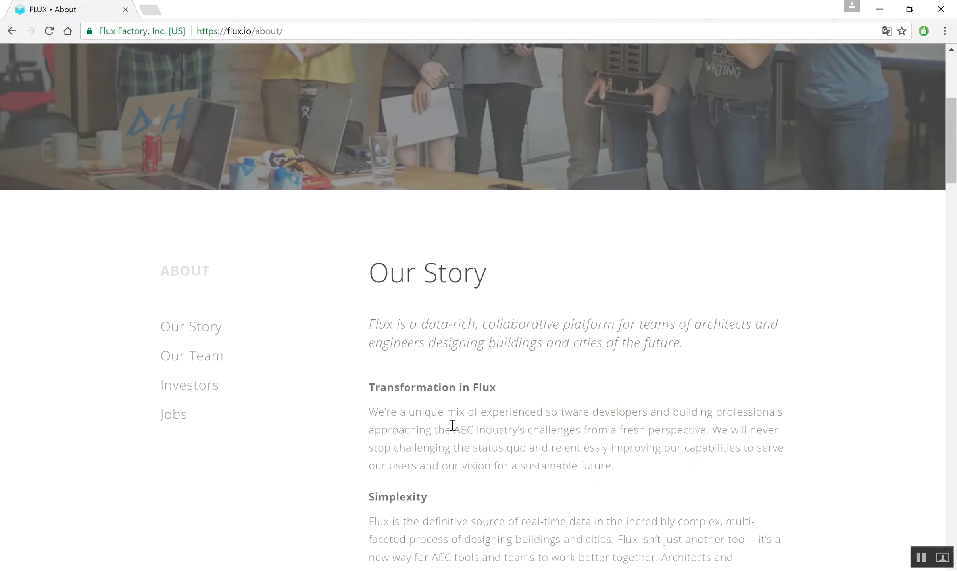
scroll(455, 431, "down", 1)
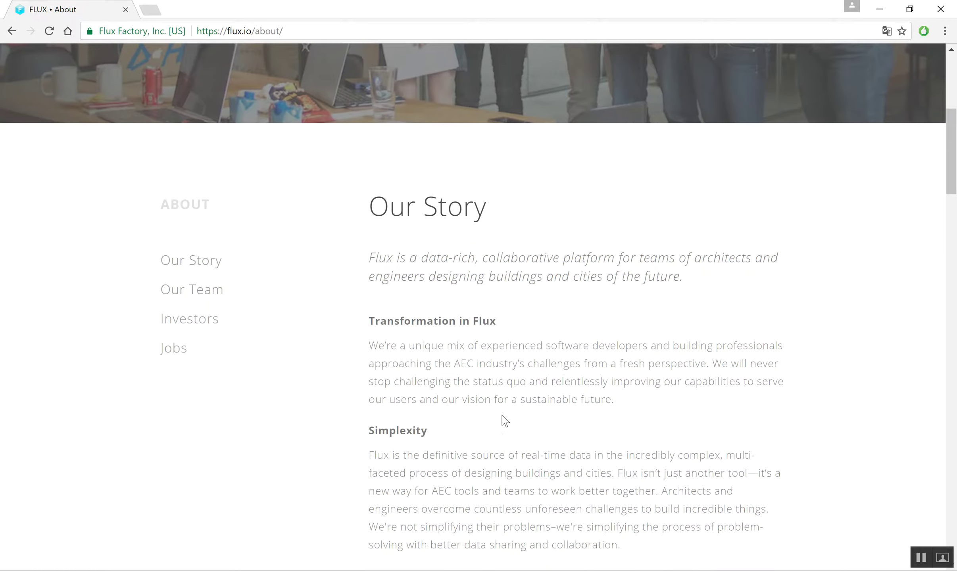
scroll(502, 417, "up", 3)
scroll(503, 417, "up", 3)
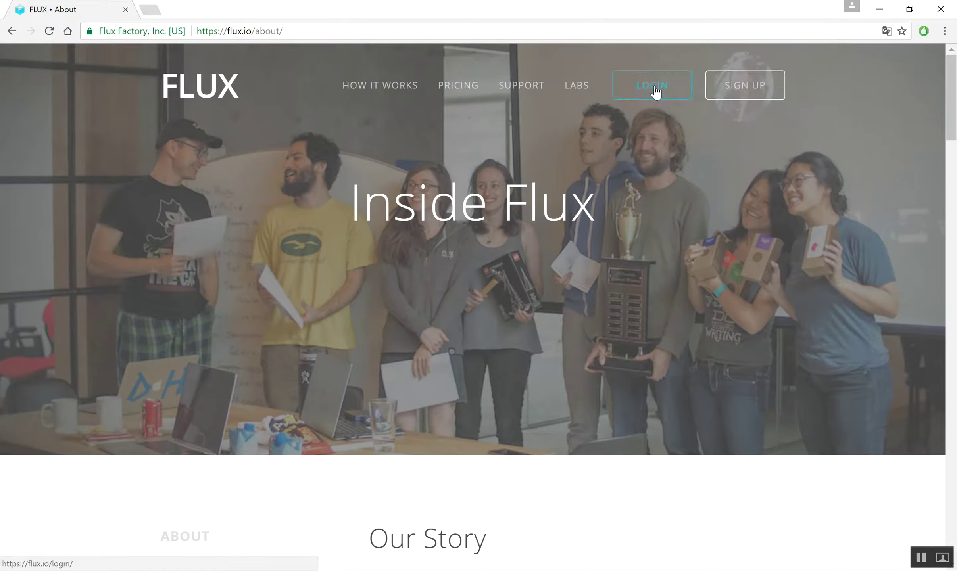
Step: Log in to Flux and go to the Plugins page listing the individual installers
left_click(654, 86)
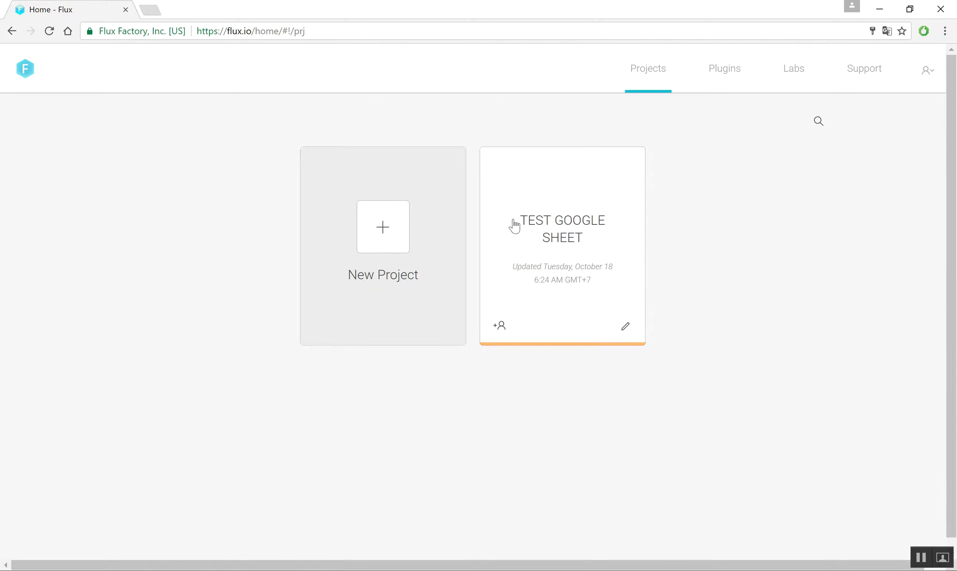
left_click(726, 76)
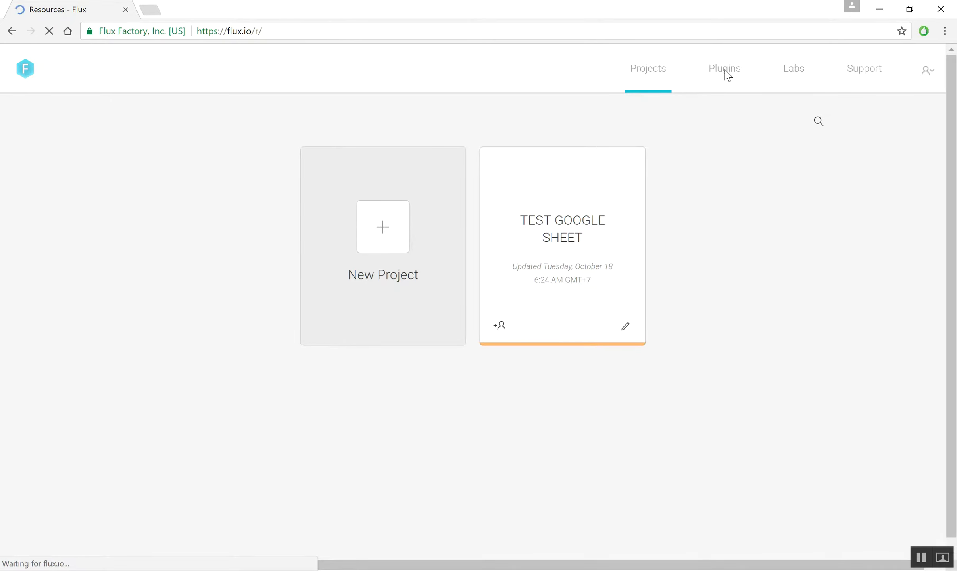
scroll(623, 194, "down", 5)
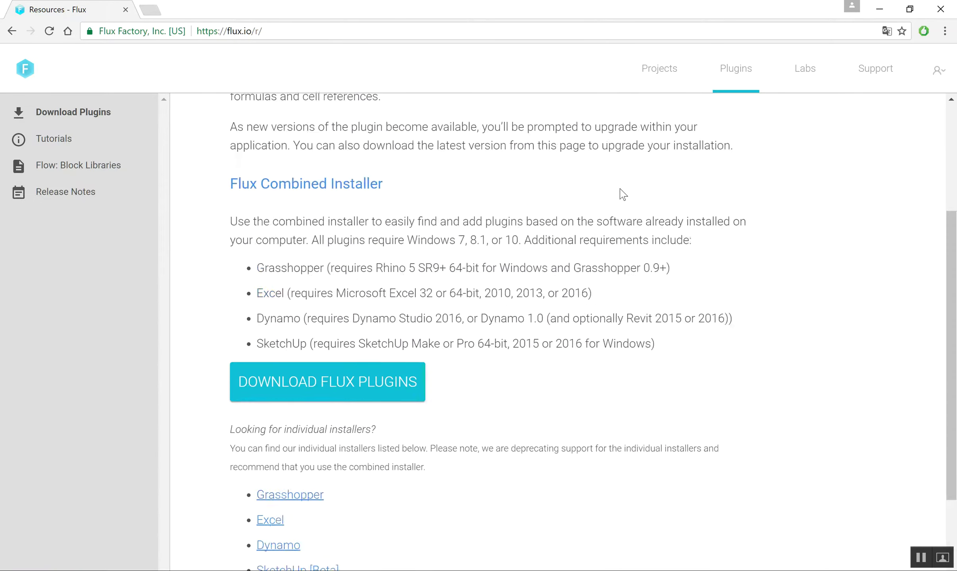
scroll(623, 195, "down", 5)
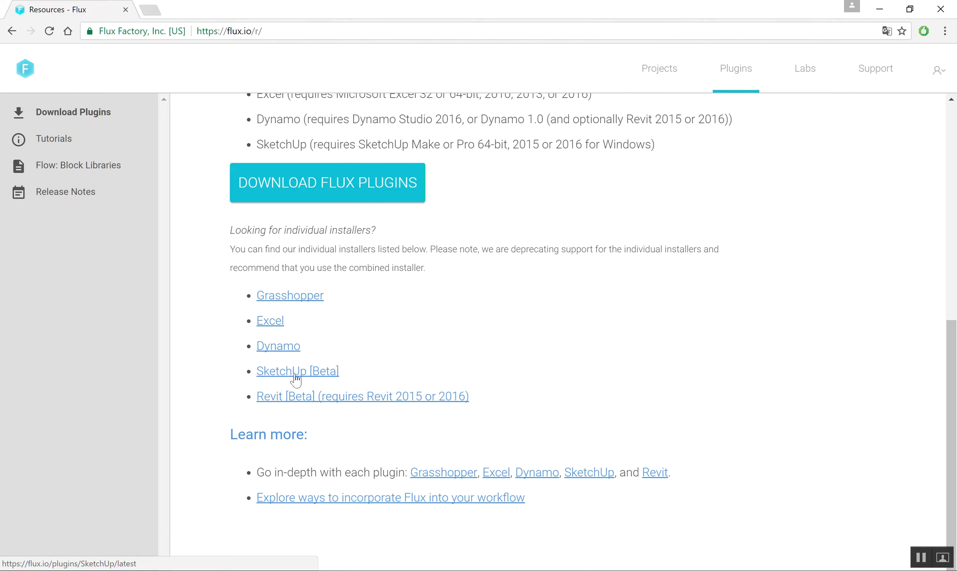
Step: Download the SketchUp [Beta] and Excel plugin installers, keeping both past the warning
left_click(296, 373)
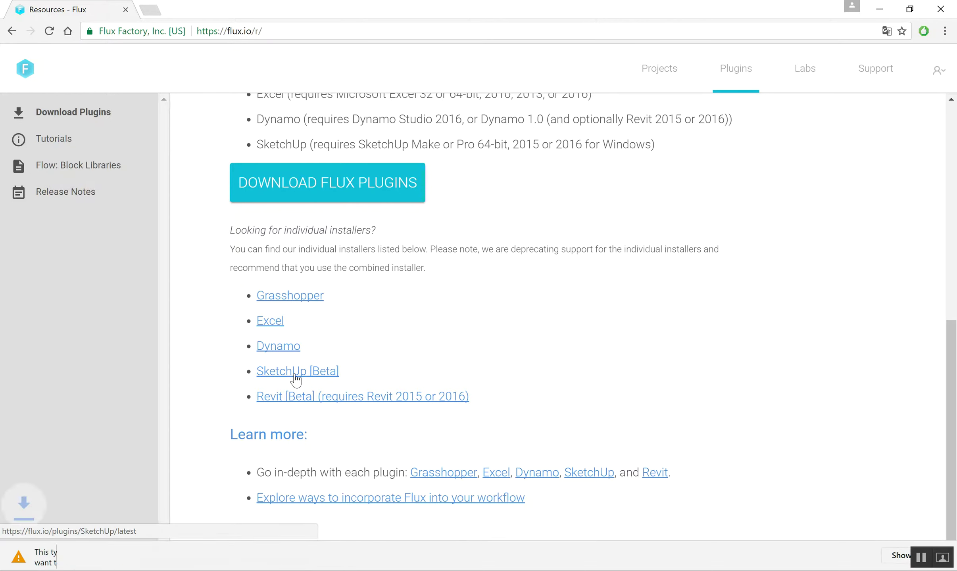
left_click(254, 554)
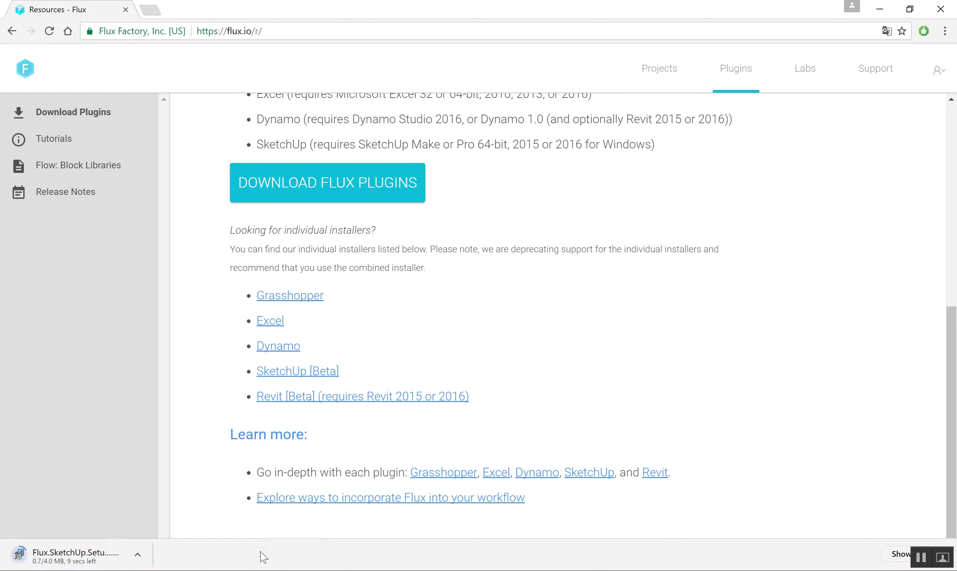
left_click(274, 322)
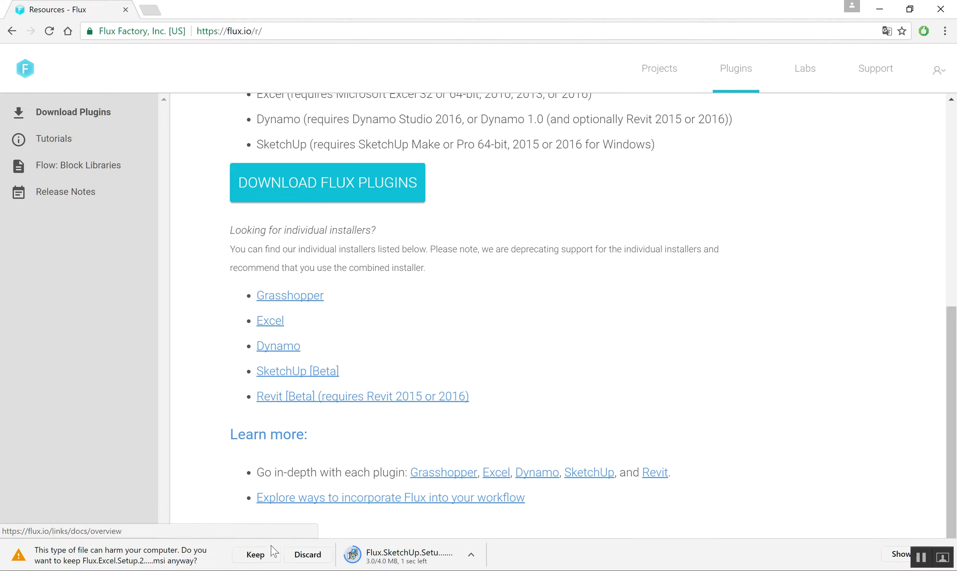
left_click(258, 555)
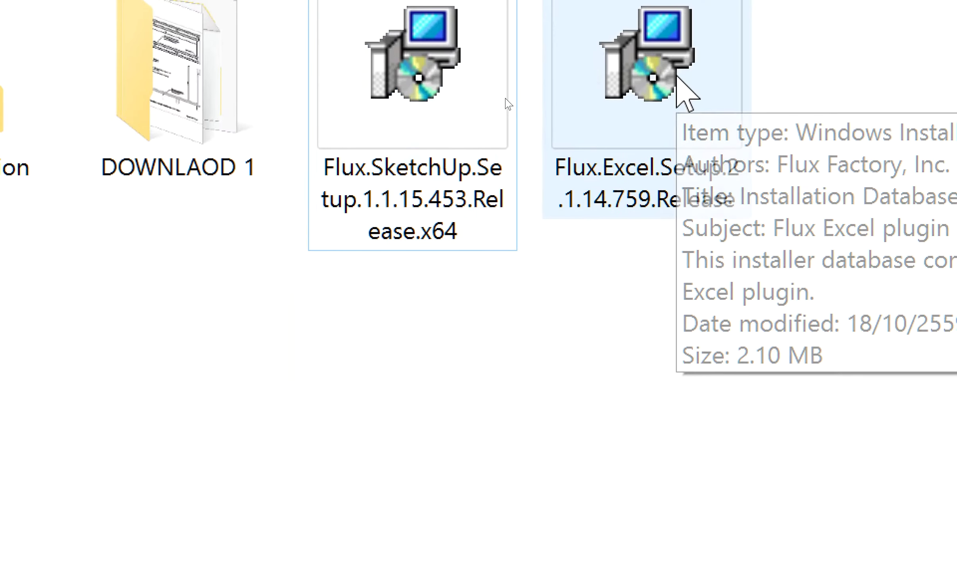
Step: Run the Flux SketchUp setup, accept the license agreement and start installing
left_click(480, 97)
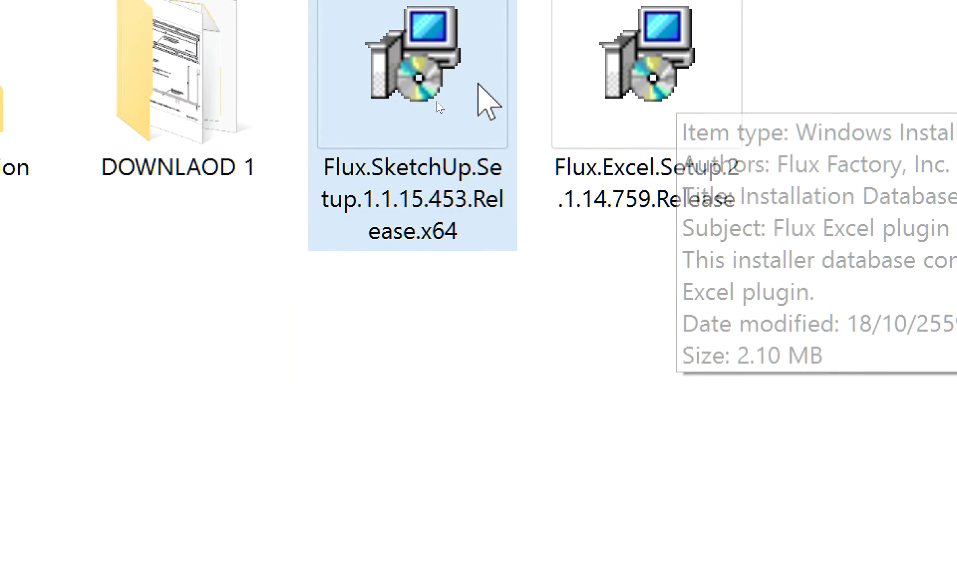
double_click(430, 101)
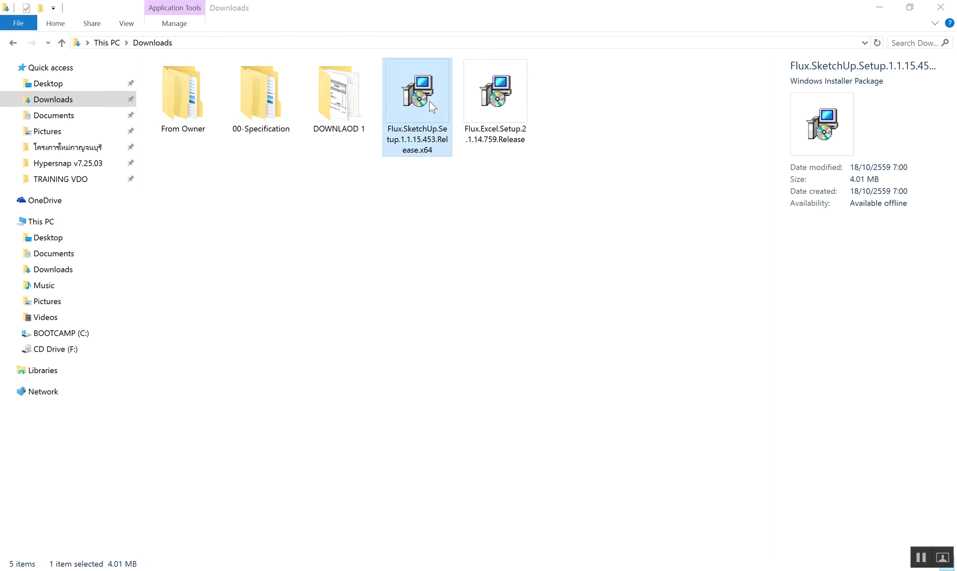
left_click(501, 303)
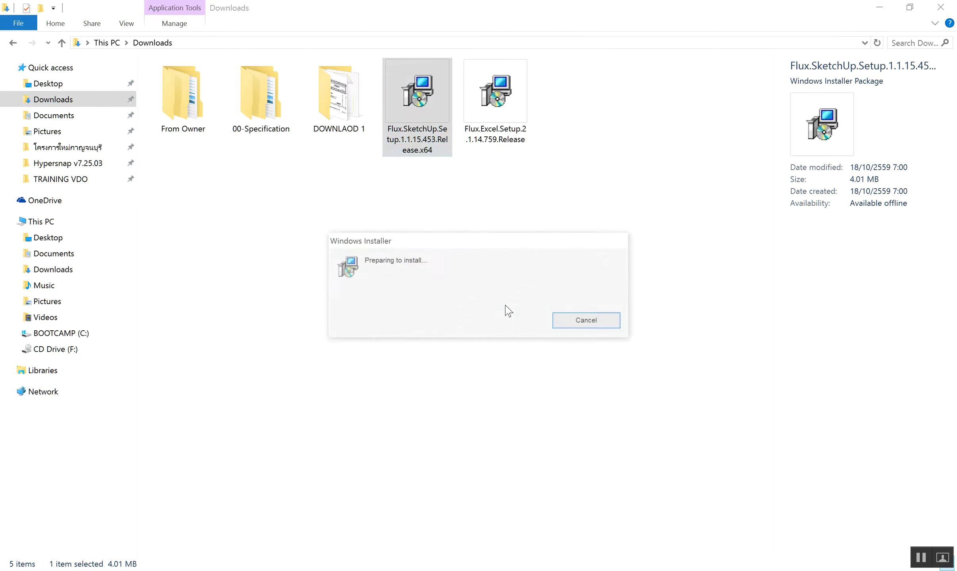
left_click(434, 365)
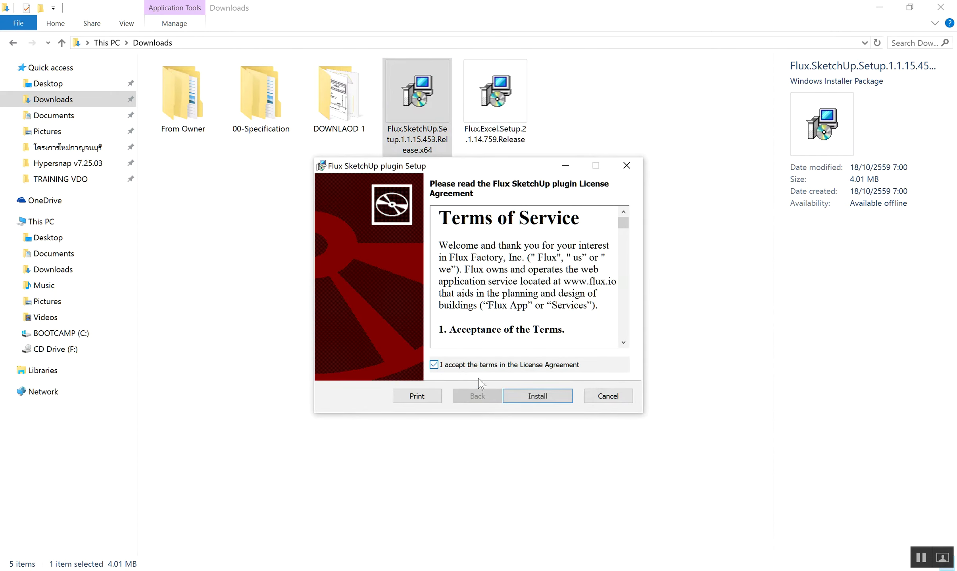
left_click(552, 397)
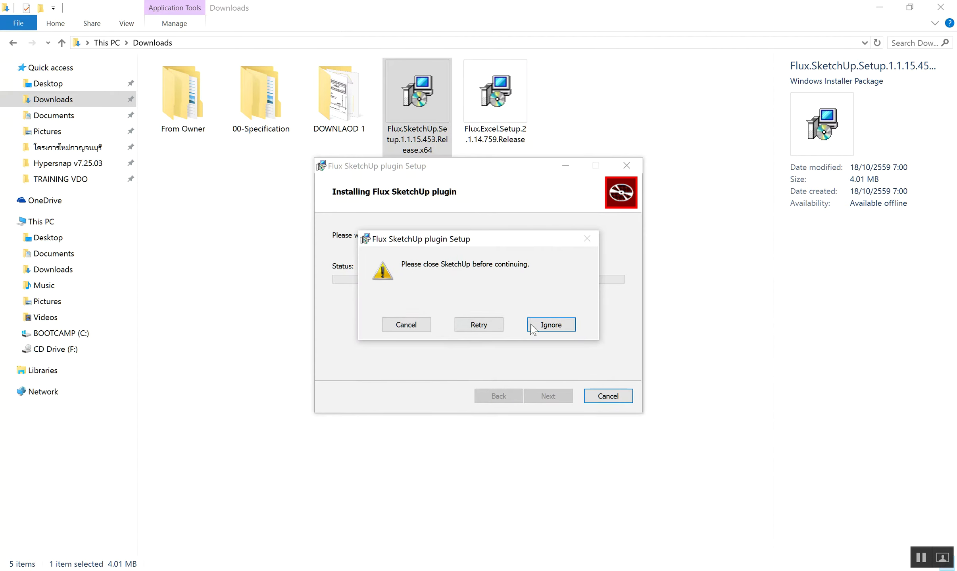
Step: Abandon the install when SketchUp can't be closed and finish the interrupted wizard
left_click(479, 325)
left_click(553, 328)
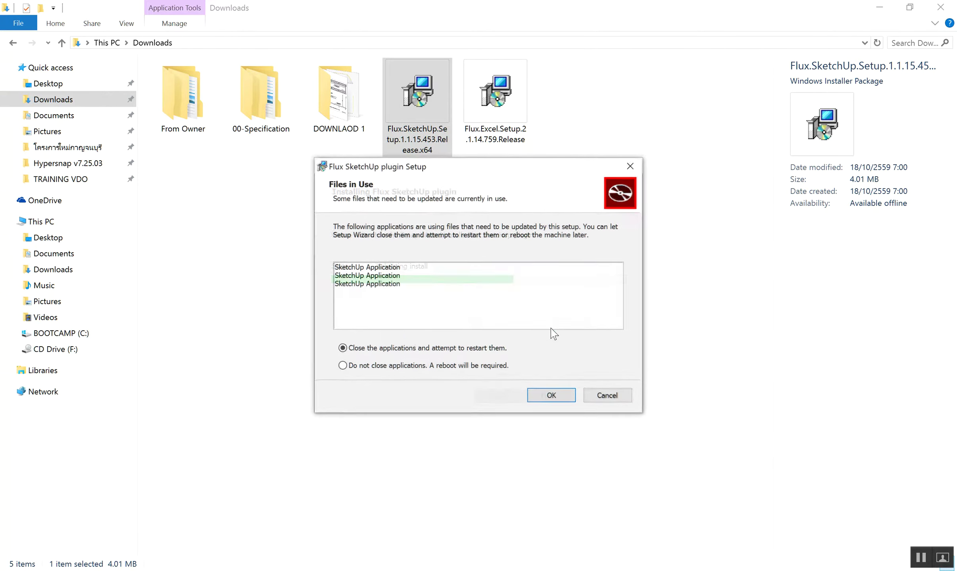
left_click(551, 395)
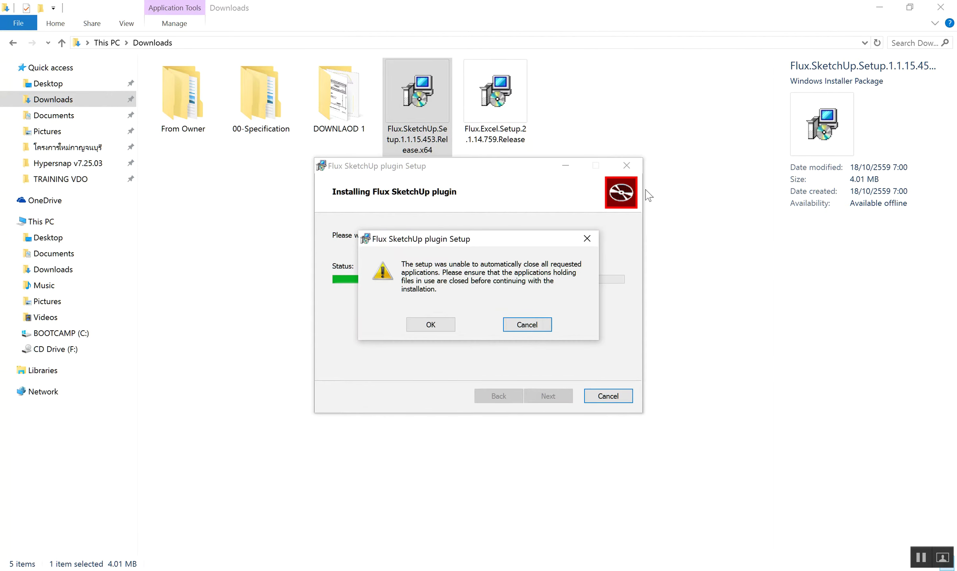
left_click(531, 330)
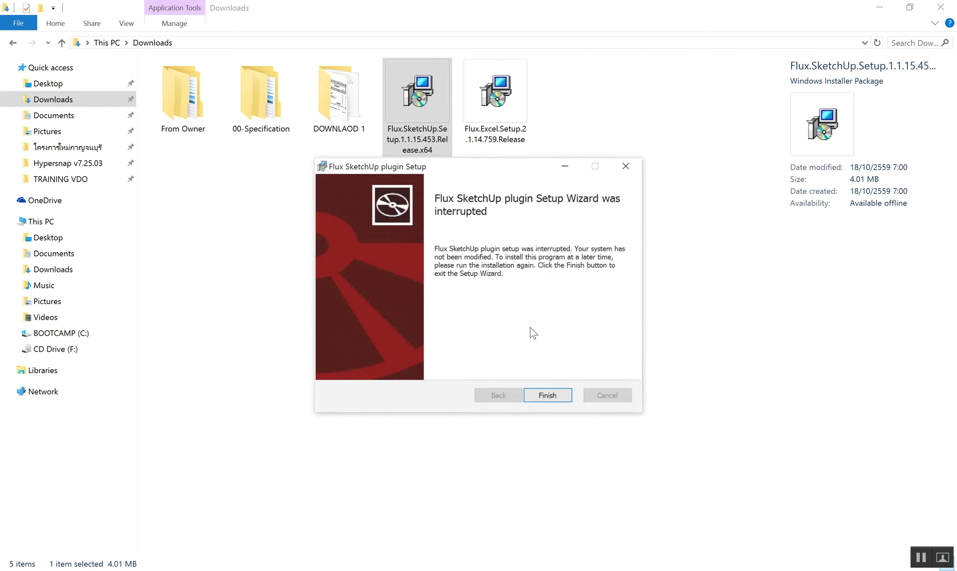
left_click(552, 401)
left_click(506, 111)
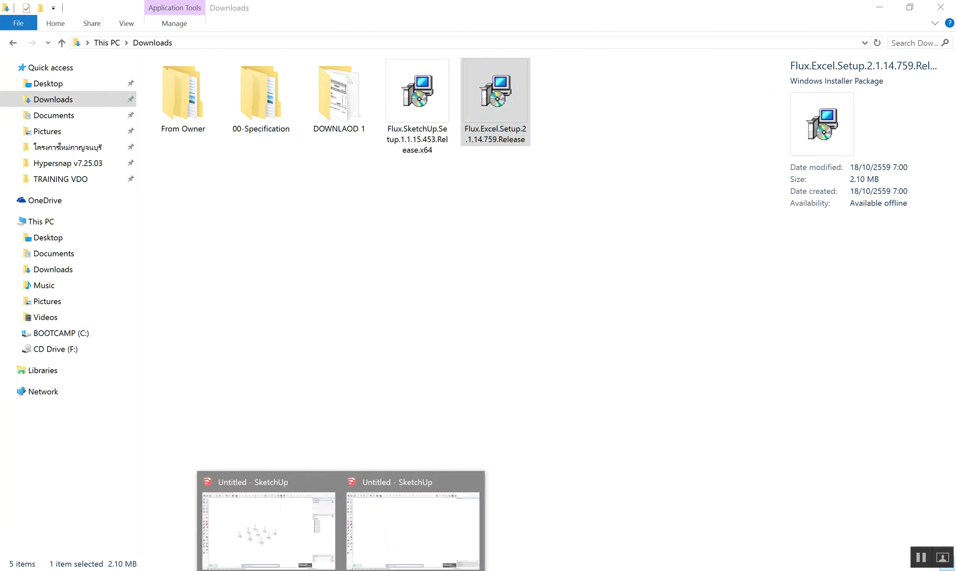
Step: Close the Flux Tools toolbar, re-enable it from the toolbar list, and drag it over the footings
left_click(305, 547)
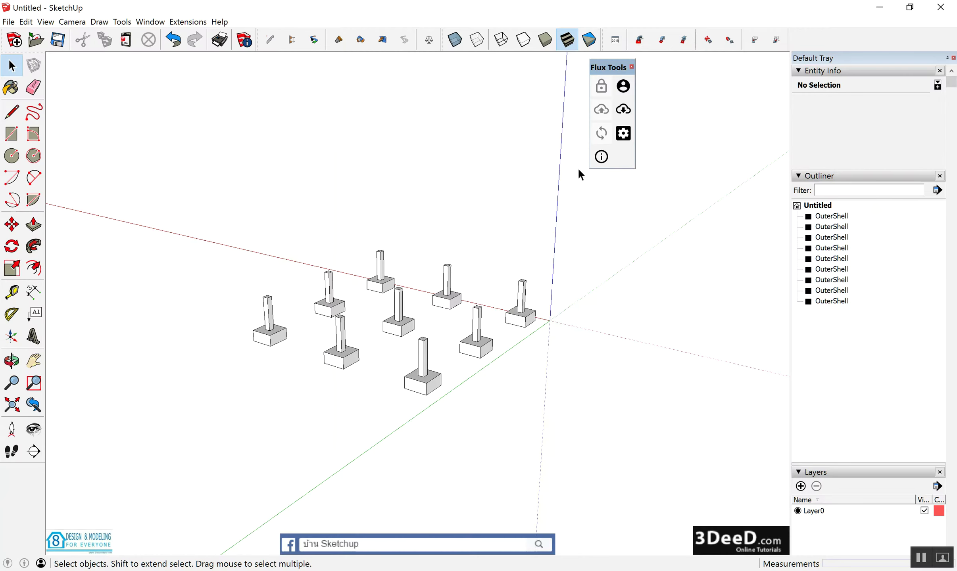
left_click(631, 66)
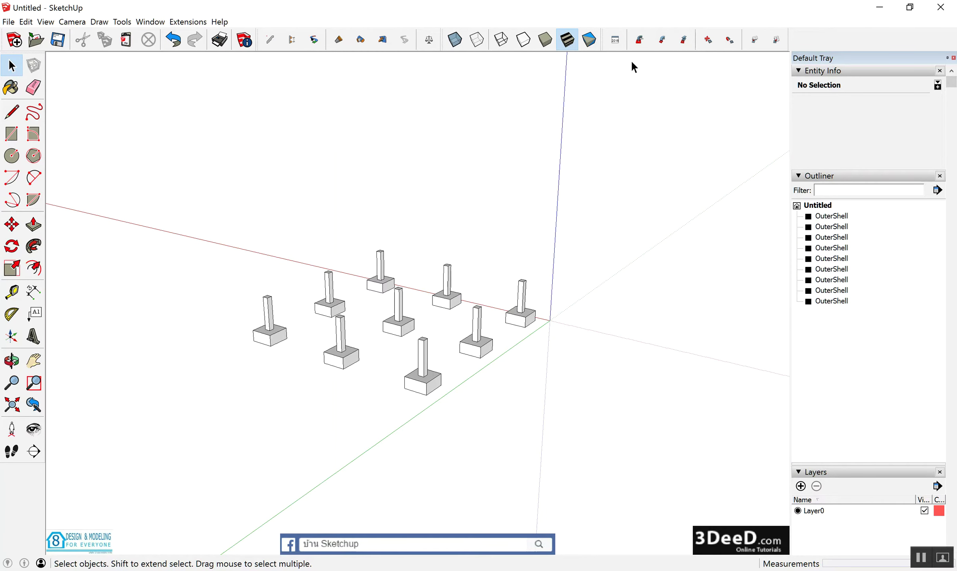
right_click(390, 47)
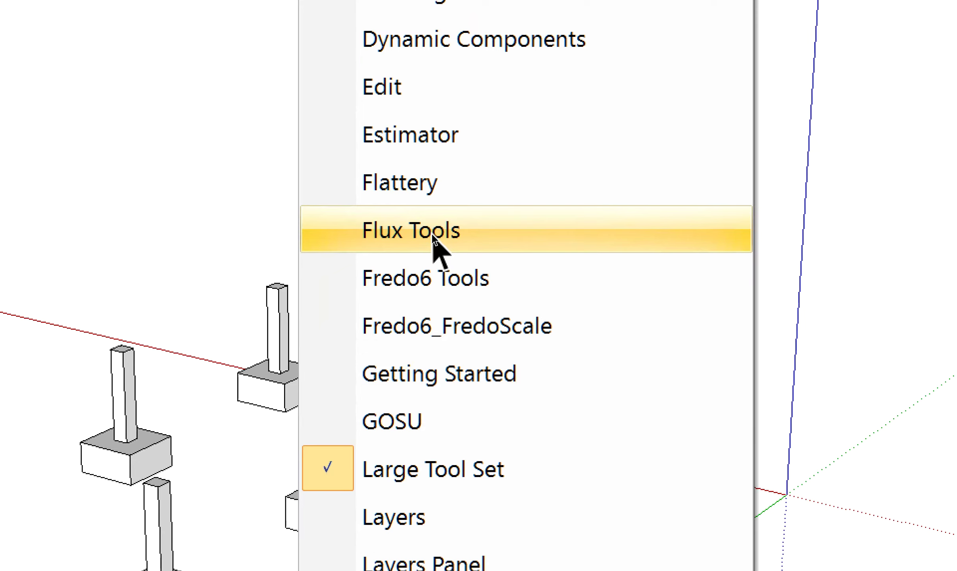
left_click(432, 234)
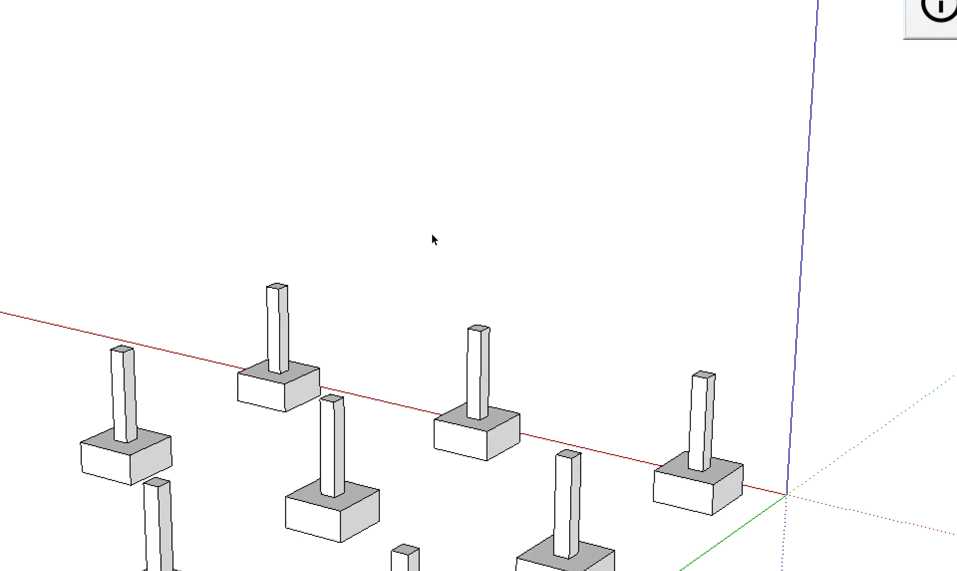
left_click_drag(604, 67, 274, 71)
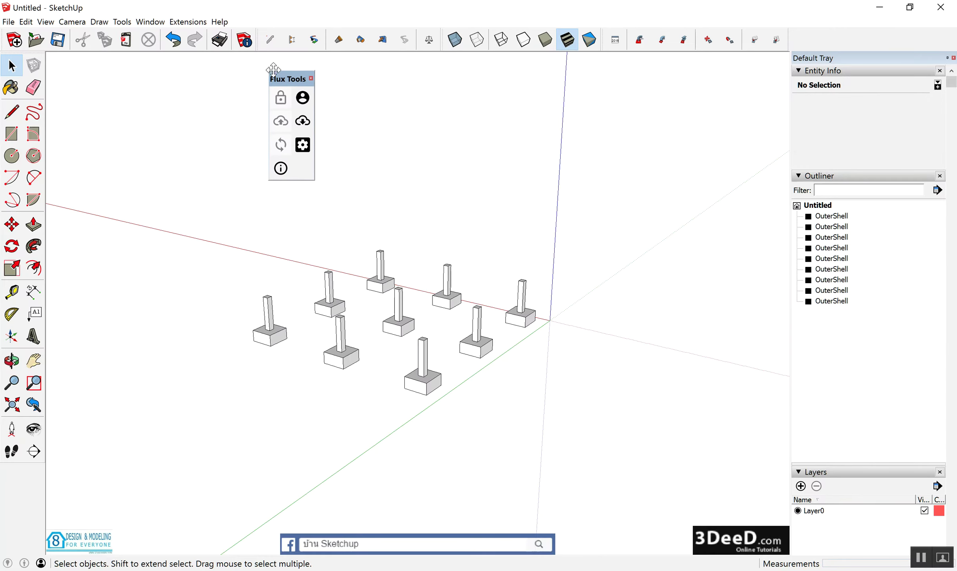
left_click(308, 570)
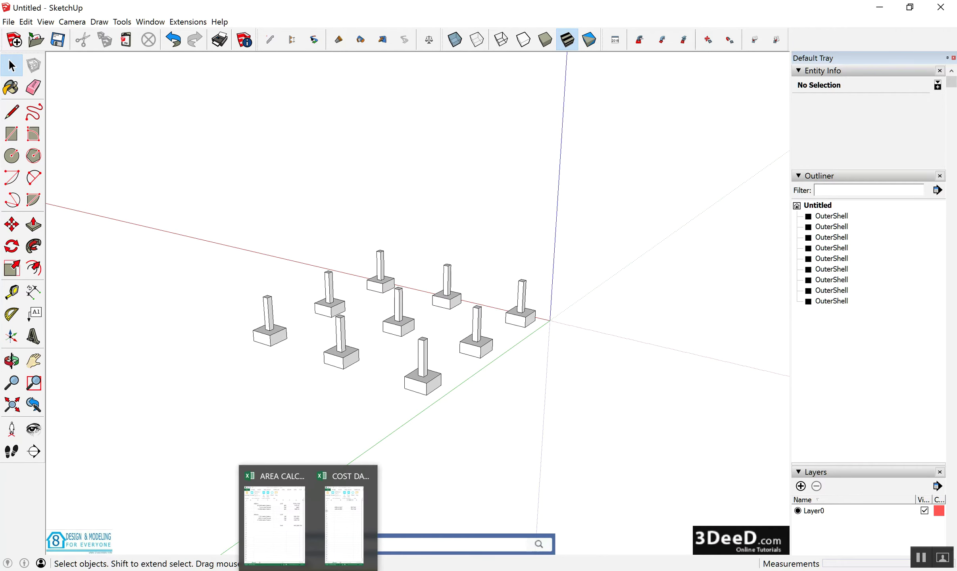
Step: Create a new blank workbook from the COST DATABASE window's File menu
left_click(337, 538)
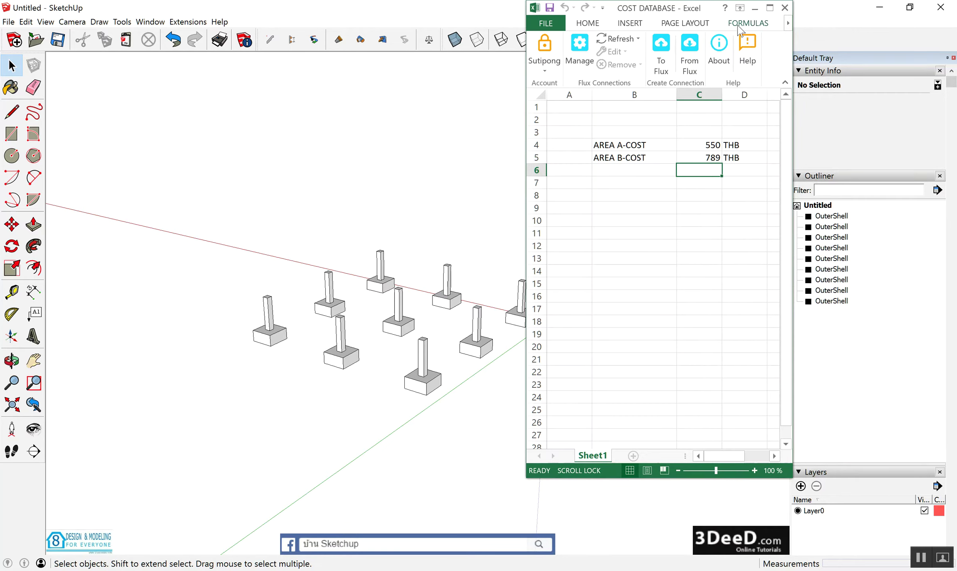
left_click(770, 8)
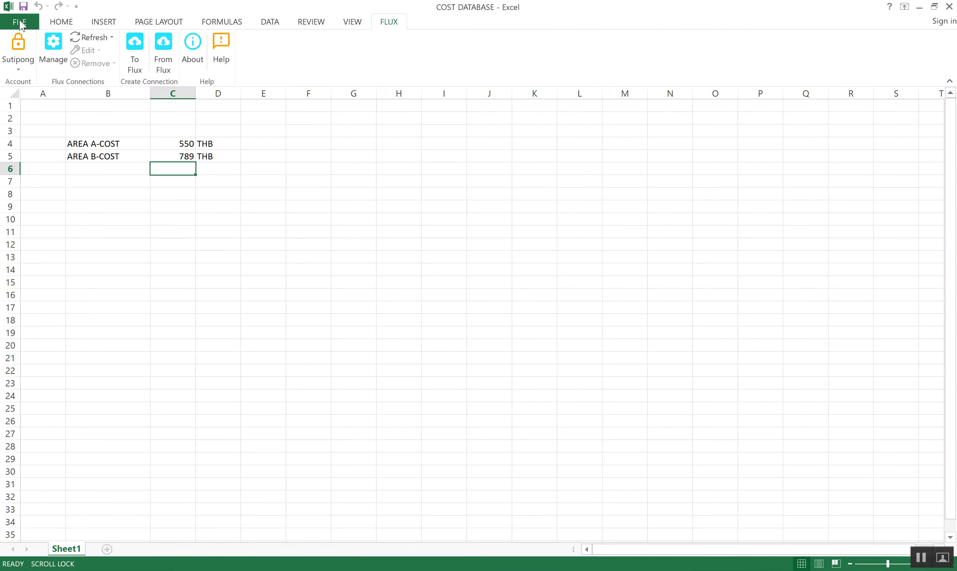
left_click(20, 22)
left_click(16, 73)
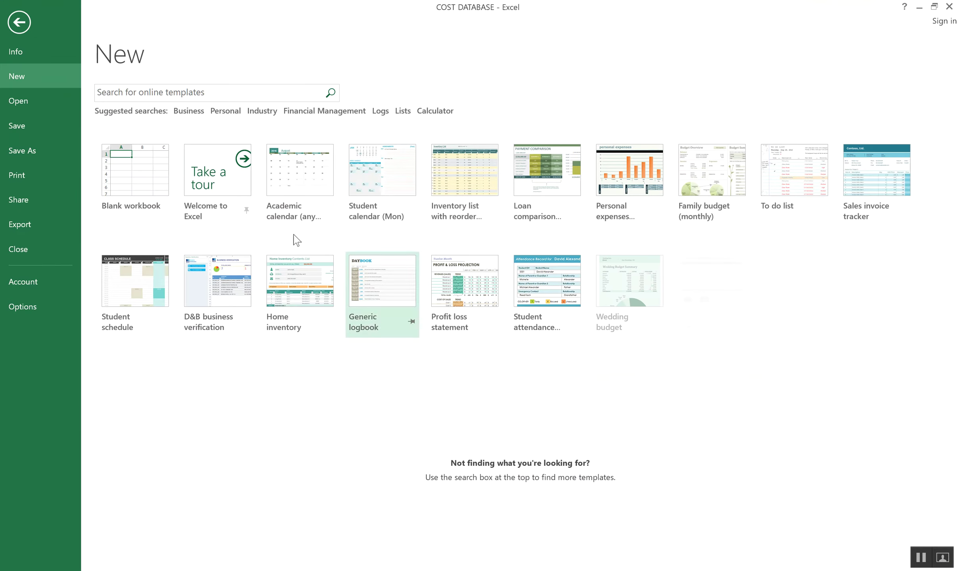
left_click(134, 174)
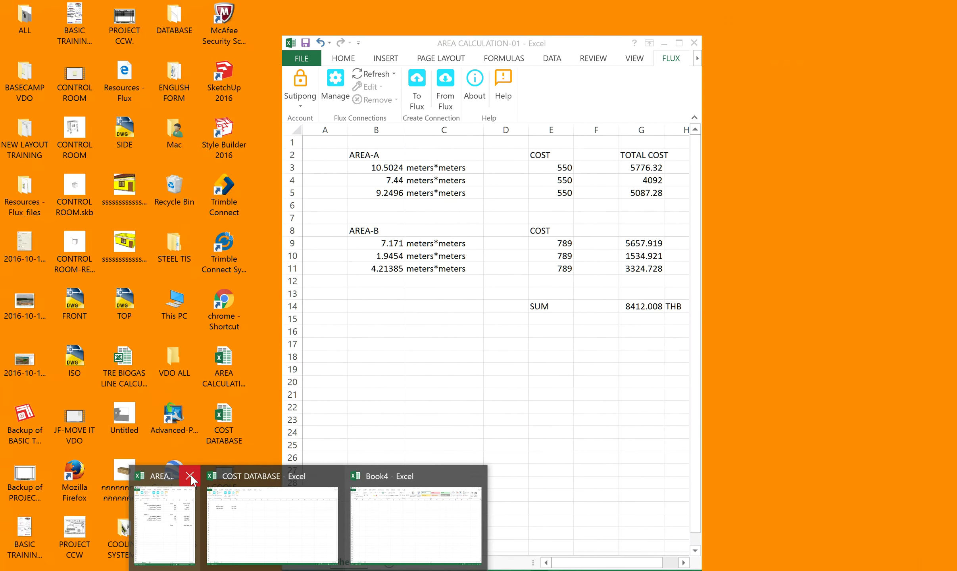
Step: Close the AREA CALCULATION and COST DATABASE workbooks without saving
left_click(191, 480)
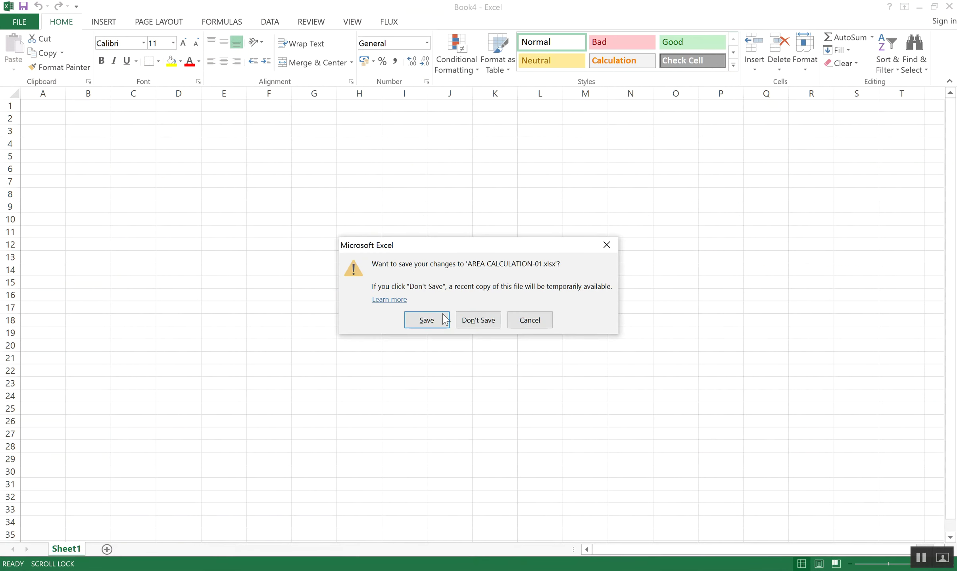
left_click(479, 320)
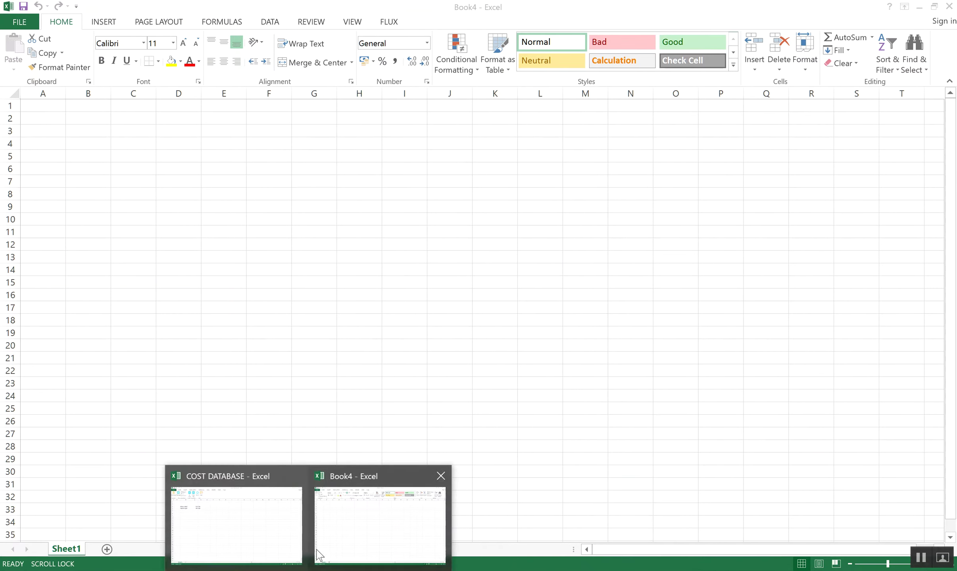
left_click(277, 492)
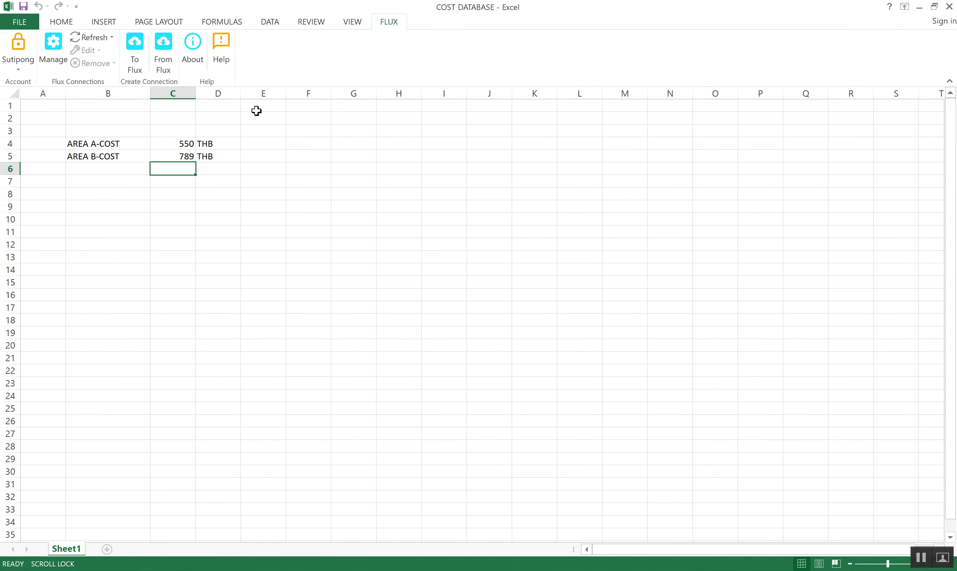
left_click(949, 6)
left_click(482, 320)
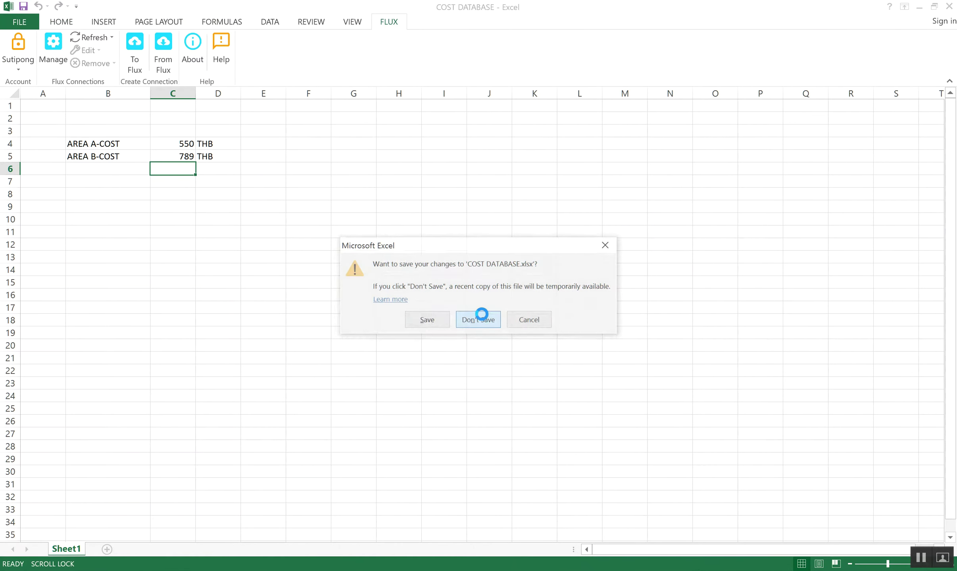
Step: Select cells G7 and E6 in the new workbook and show the FLUX ribbon tab
left_click(367, 224)
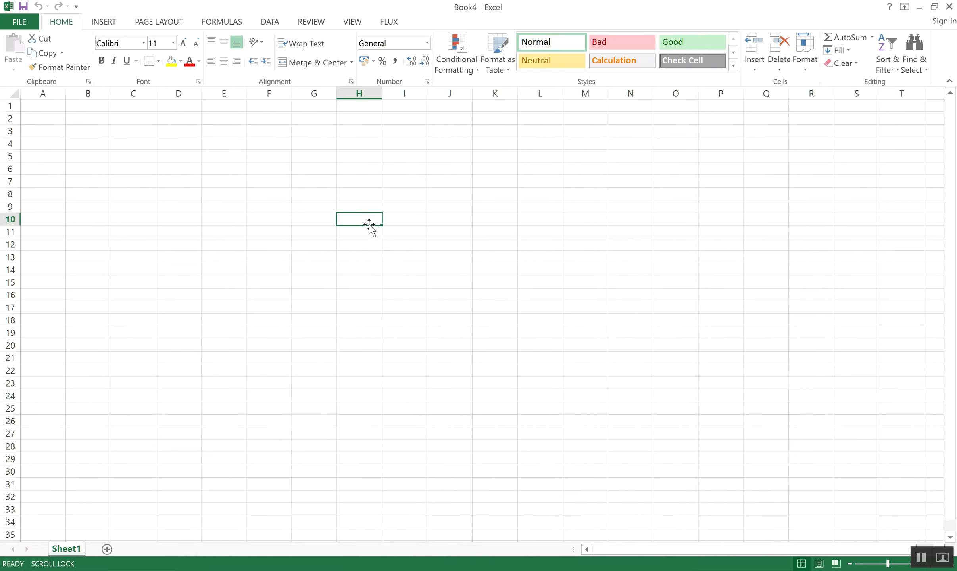
left_click(303, 178)
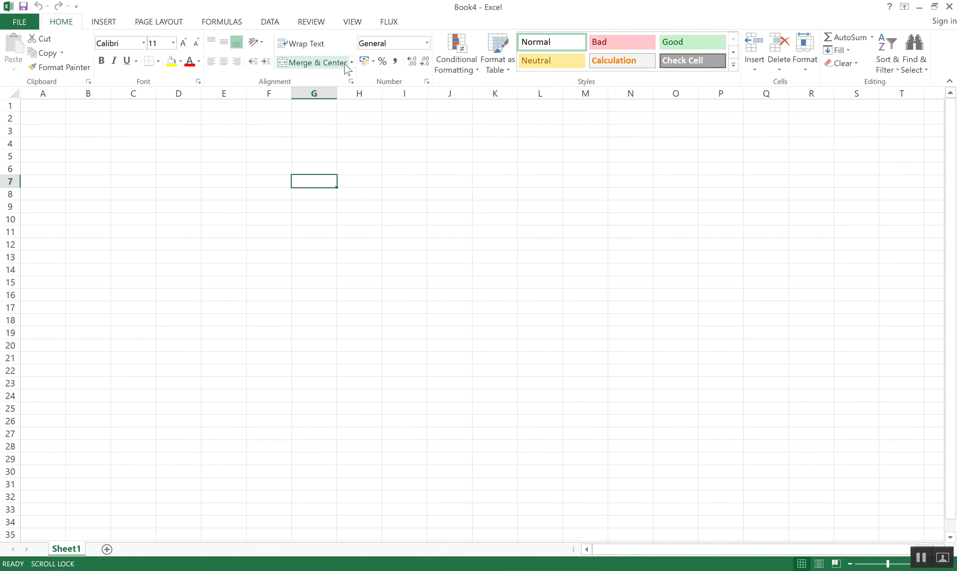
left_click(389, 22)
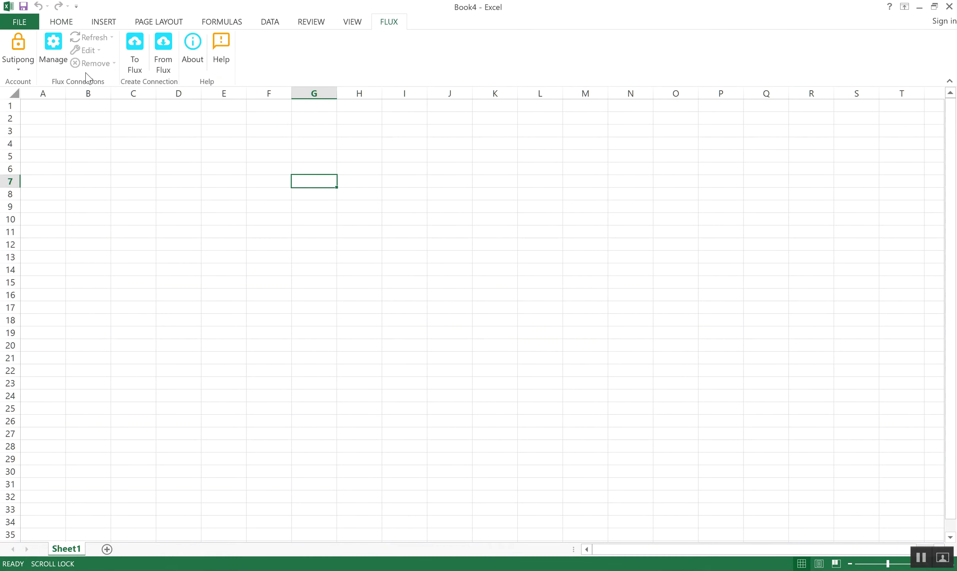
left_click(209, 165)
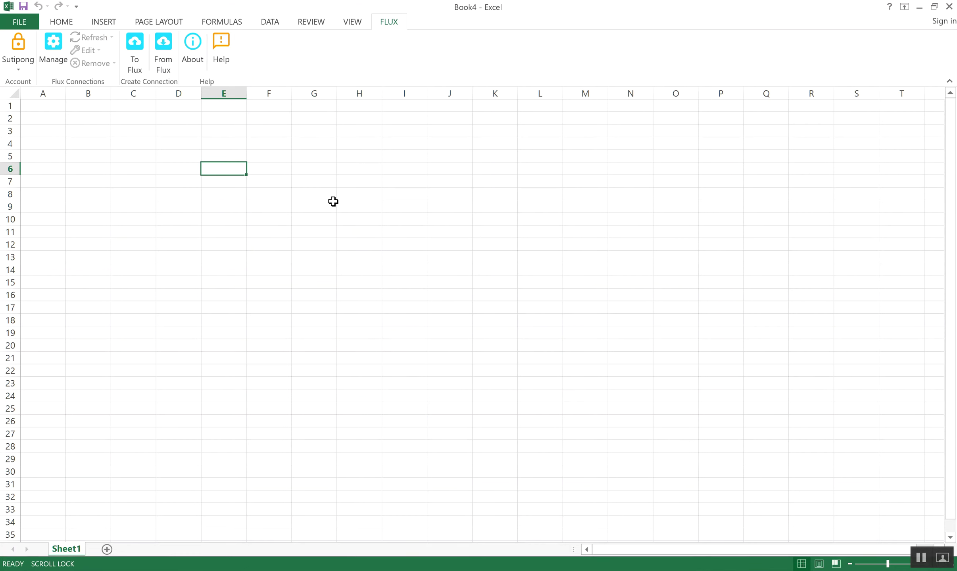
left_click(377, 223)
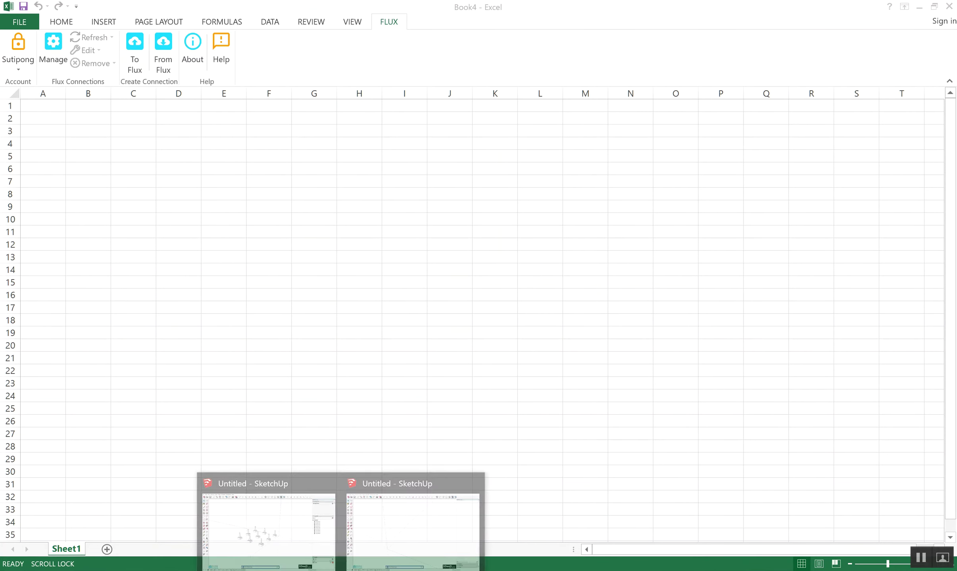
Step: Switch back to SketchUp, then orbit and zoom in on the nine column footings
left_click(285, 546)
mouse_move(340, 404)
middle_mouse_down()
mouse_move(350, 391)
mouse_move(335, 326)
middle_mouse_up()
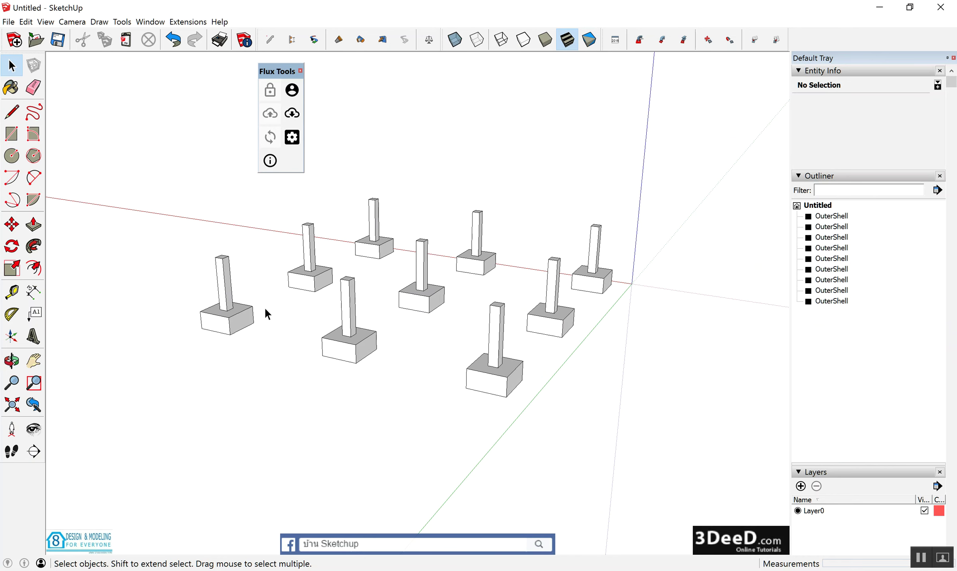
scroll(223, 278, "up", 3)
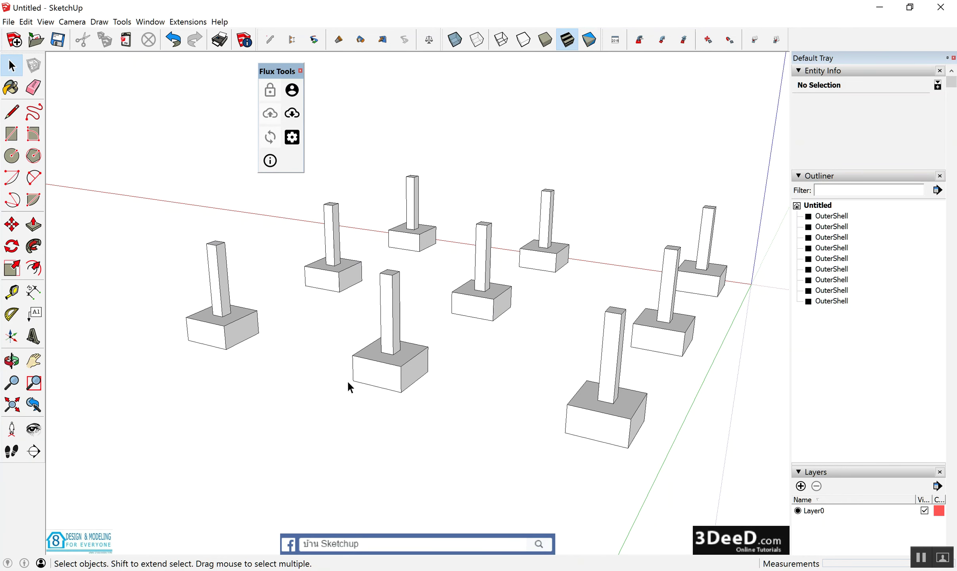